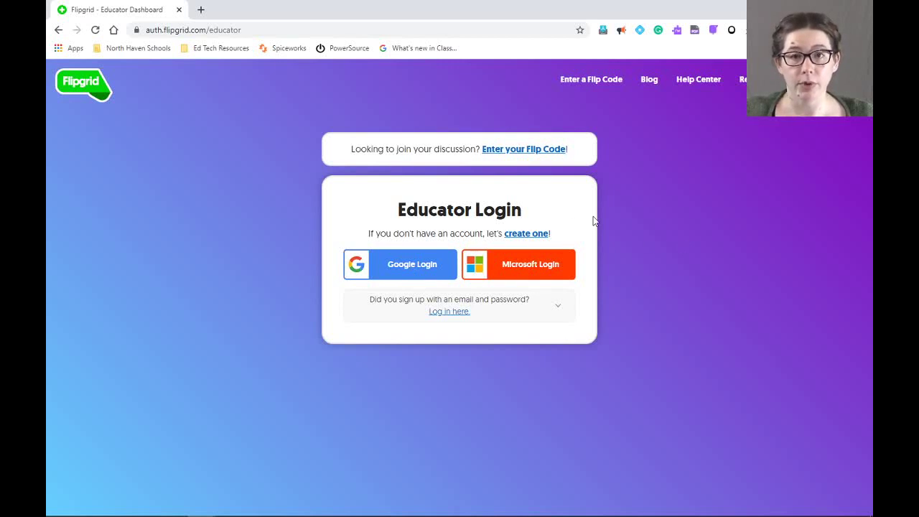
Step: Sign in to Flipgrid as an educator with the school Google account
left_click(416, 268)
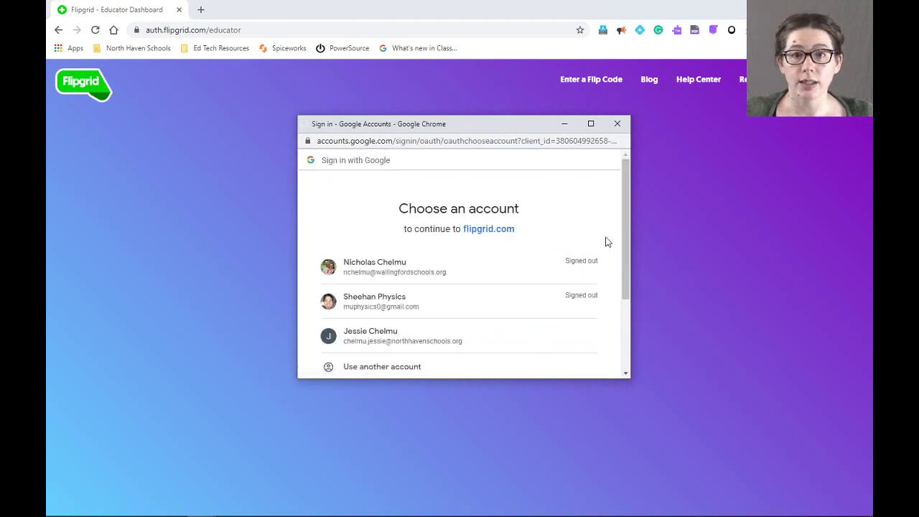
left_click(398, 331)
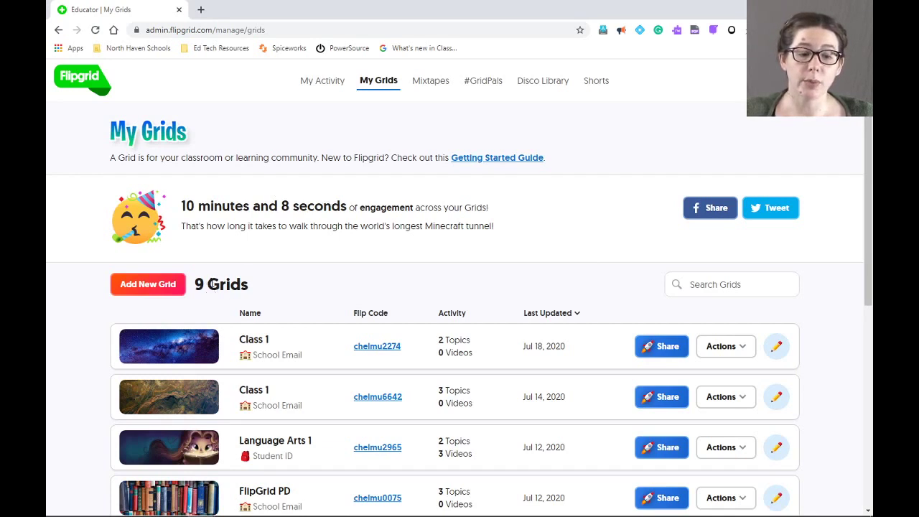
left_click_drag(207, 285, 248, 284)
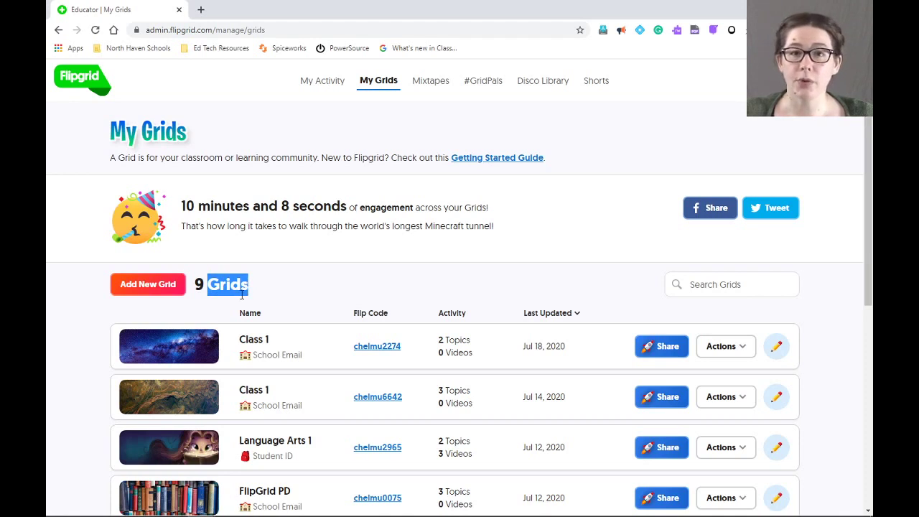
left_click(281, 285)
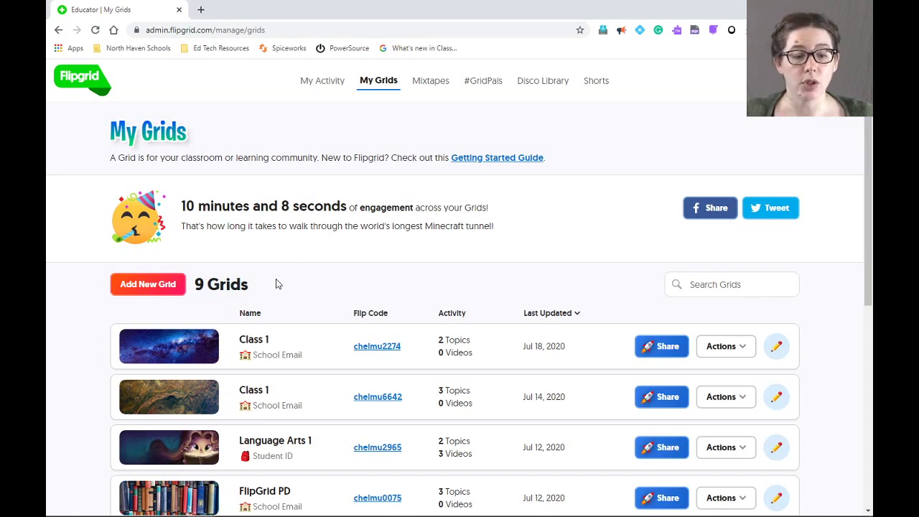
Step: Start a new grid named 'Class 2' with School Email as the grid type and continue
left_click(156, 286)
left_click(370, 190)
type("Cl")
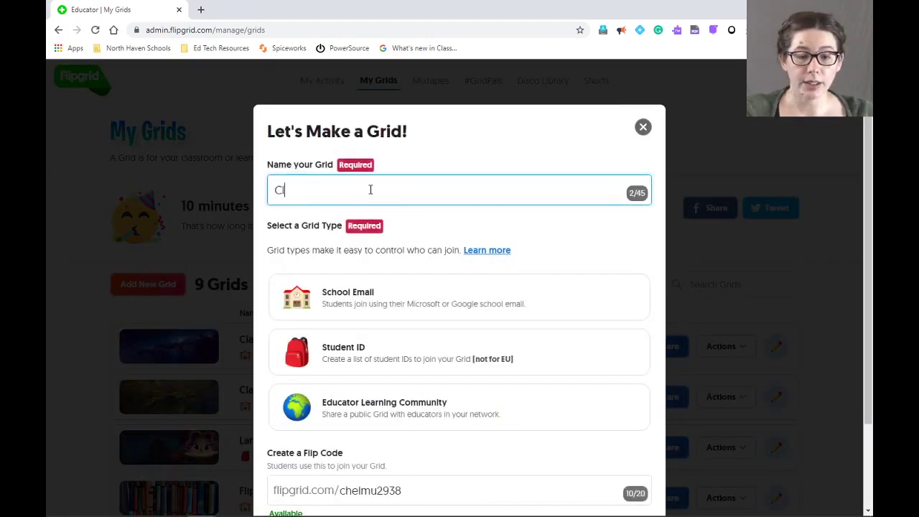
type("ass 2")
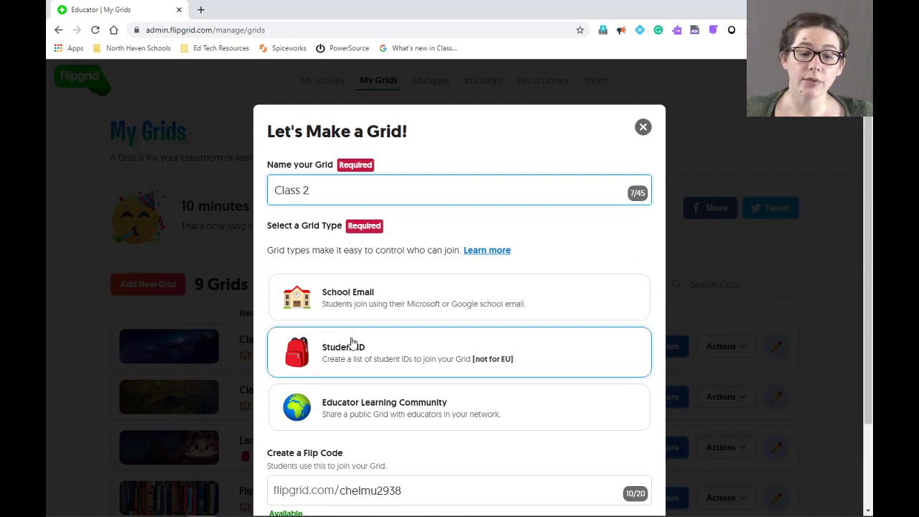
left_click(359, 308)
scroll(359, 309, "down", 2)
left_click(359, 308)
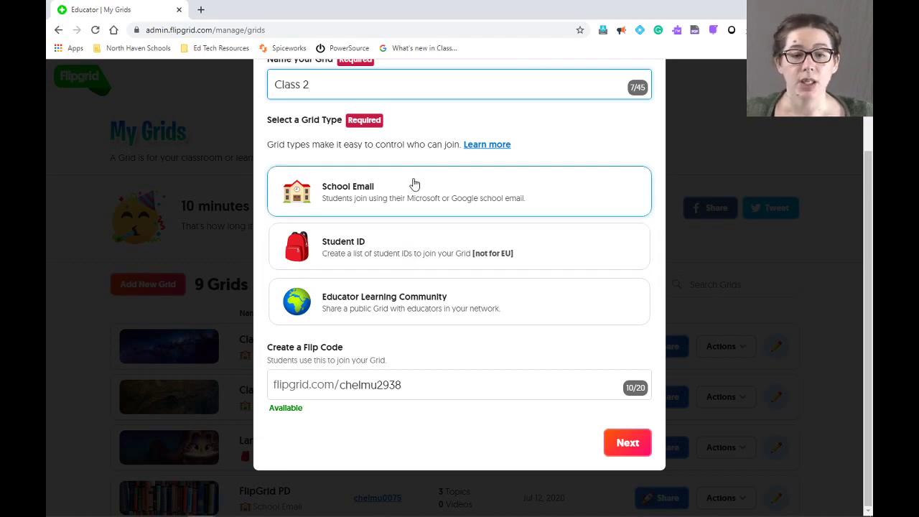
left_click(510, 196)
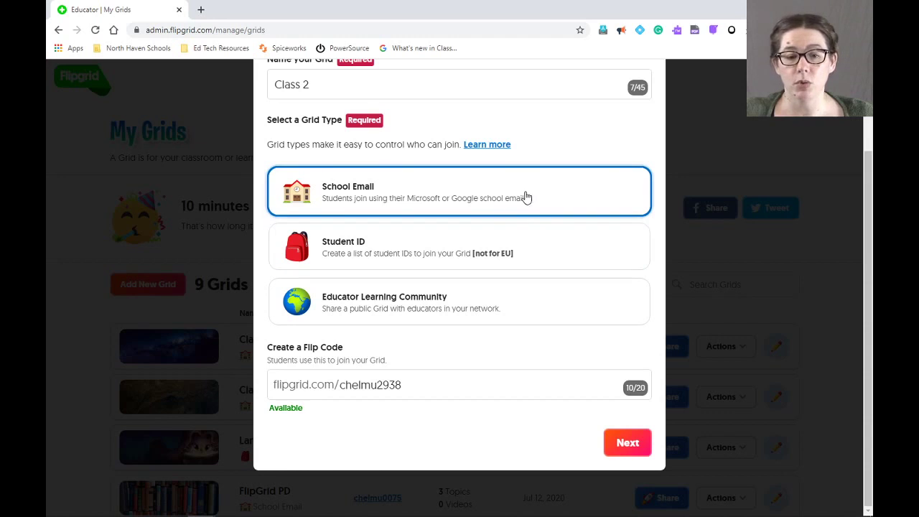
left_click(624, 443)
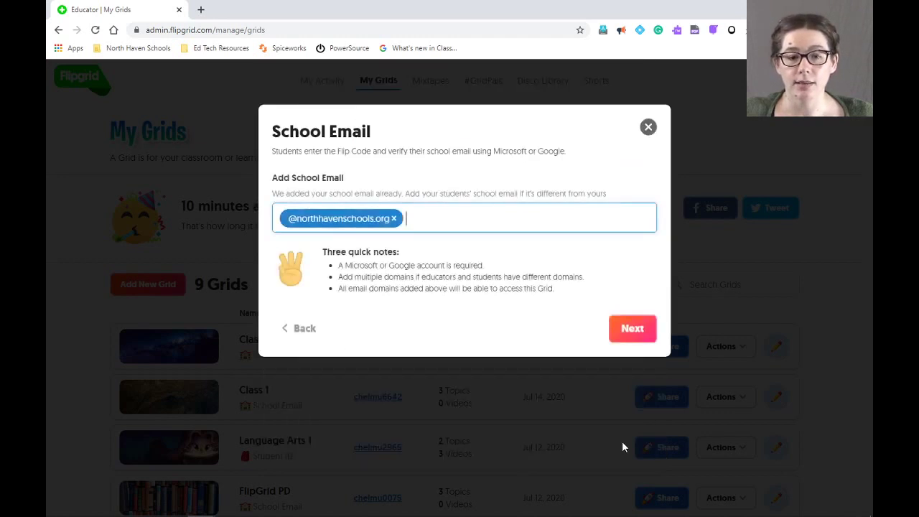
Step: Finish creating Class 2 and select its flip code on the confirmation screen
left_click(630, 333)
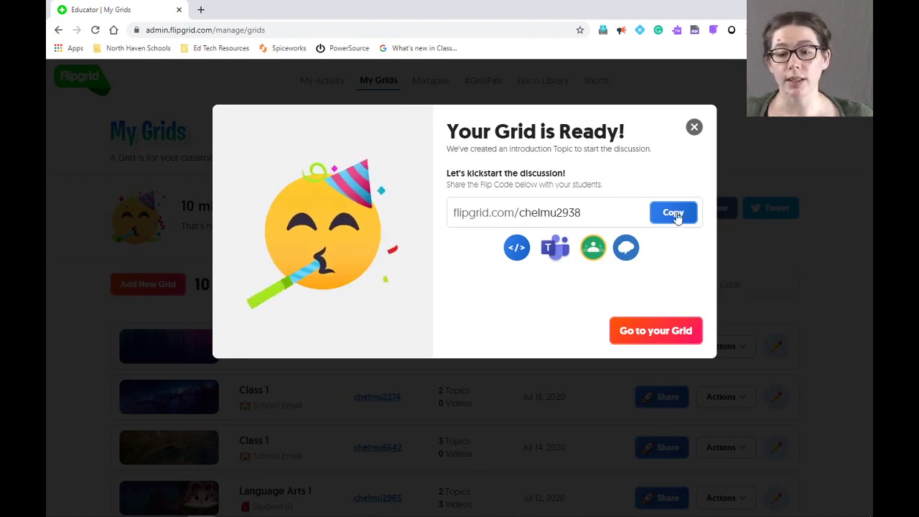
double_click(585, 214)
left_click(454, 252)
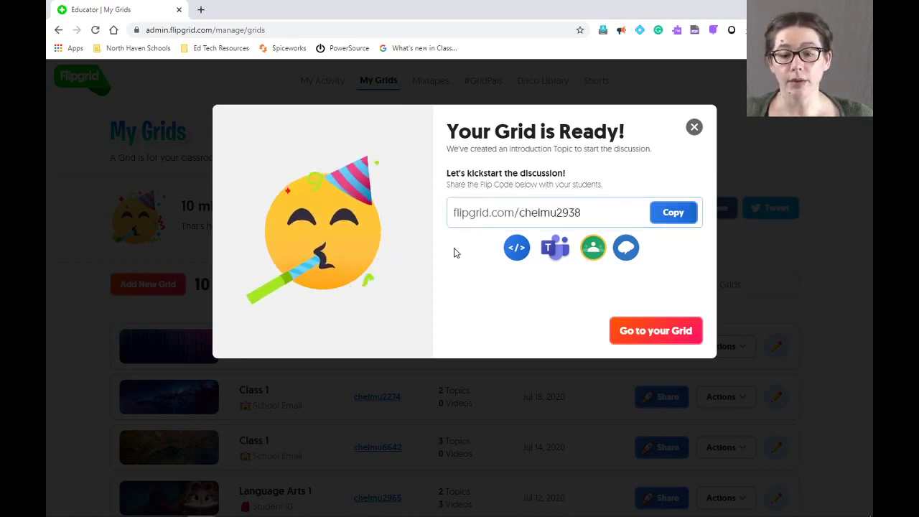
Step: Post the Class 2 join link to a Google Classroom class as an announcement
left_click(596, 257)
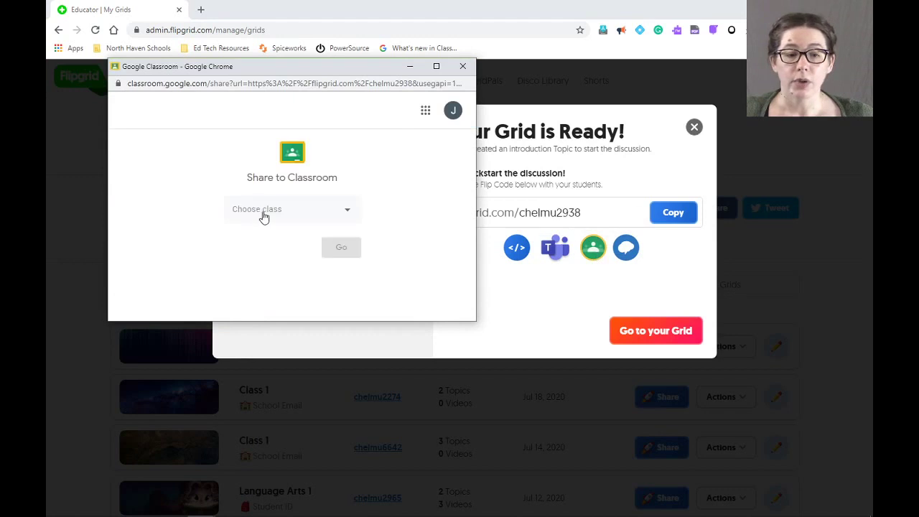
left_click(264, 213)
left_click(267, 287)
left_click(336, 263)
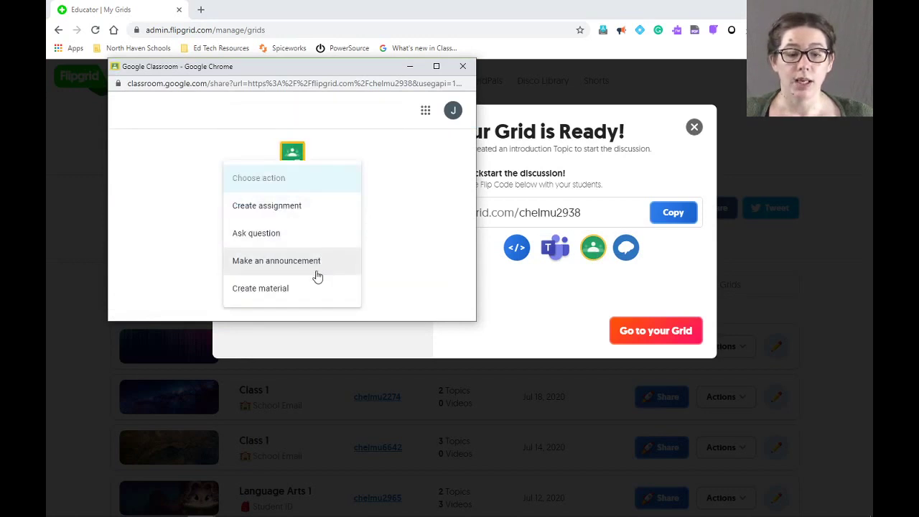
left_click(316, 262)
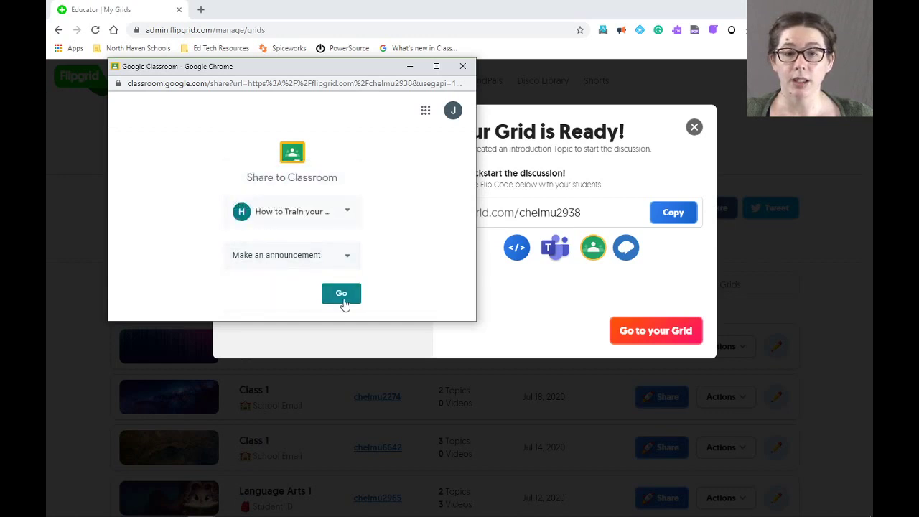
left_click(350, 293)
left_click(649, 331)
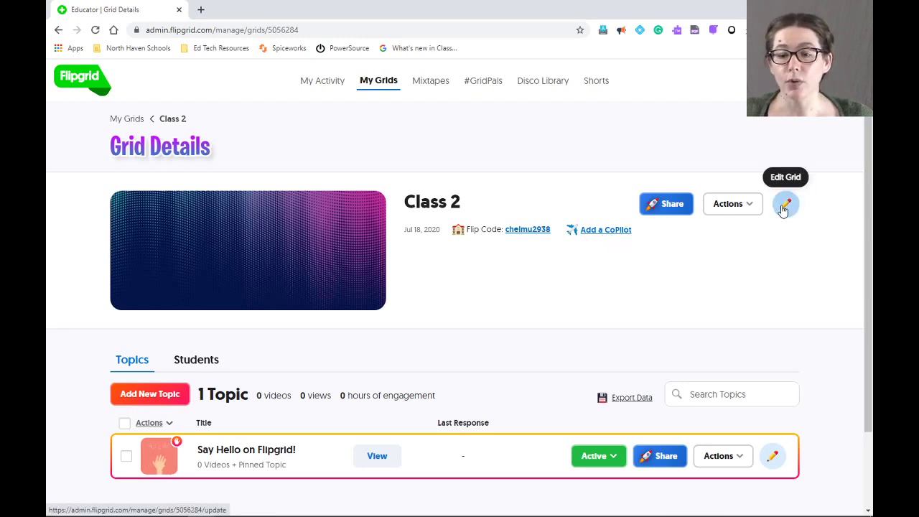
Step: View Class 2's sharing options, then close them
left_click(664, 206)
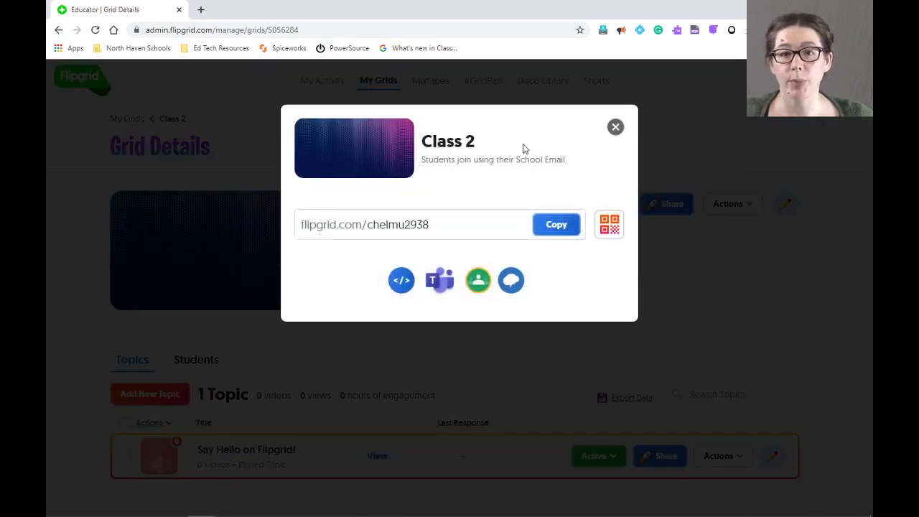
left_click(615, 127)
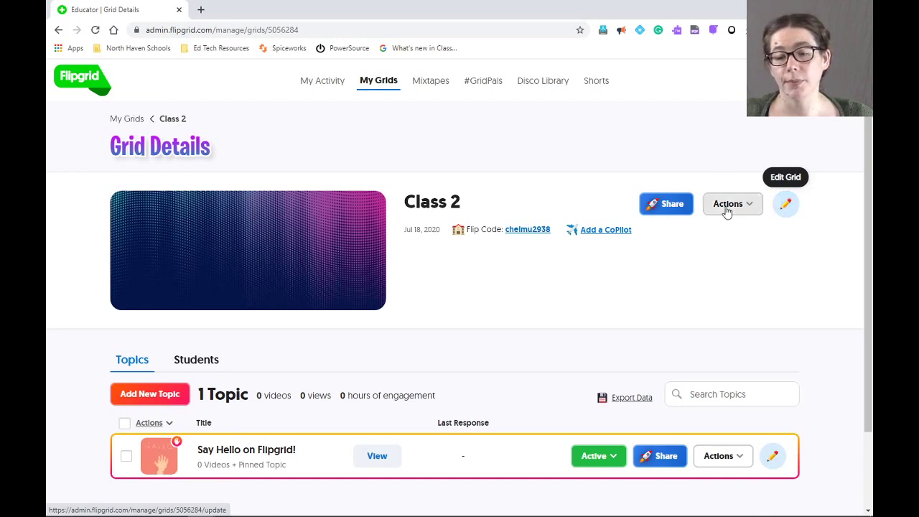
Step: Open the Actions list for the Class 2 grid
left_click(755, 214)
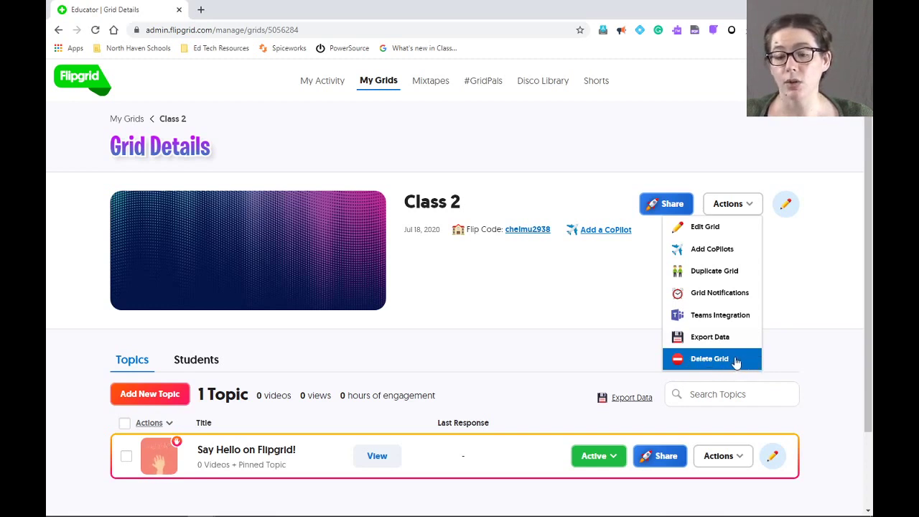
left_click(788, 207)
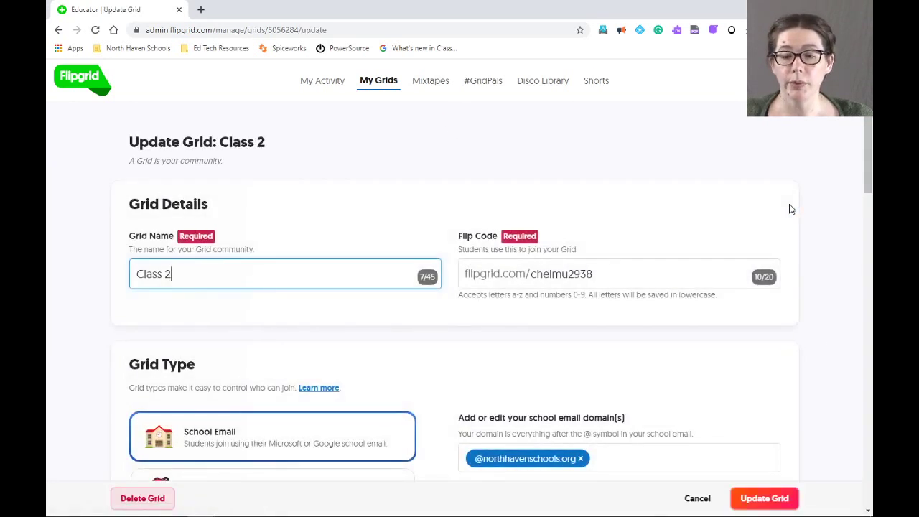
scroll(825, 195, "down", 1)
scroll(824, 194, "down", 1)
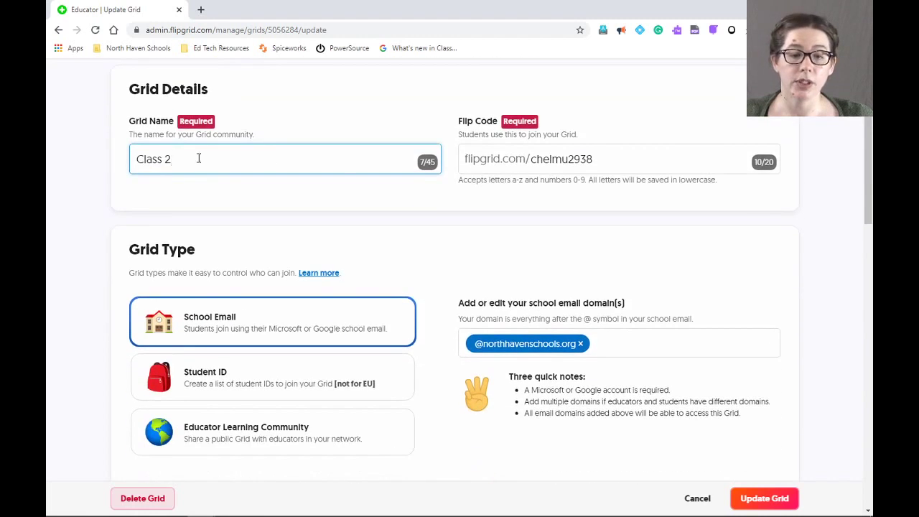
scroll(286, 402, "down", 5)
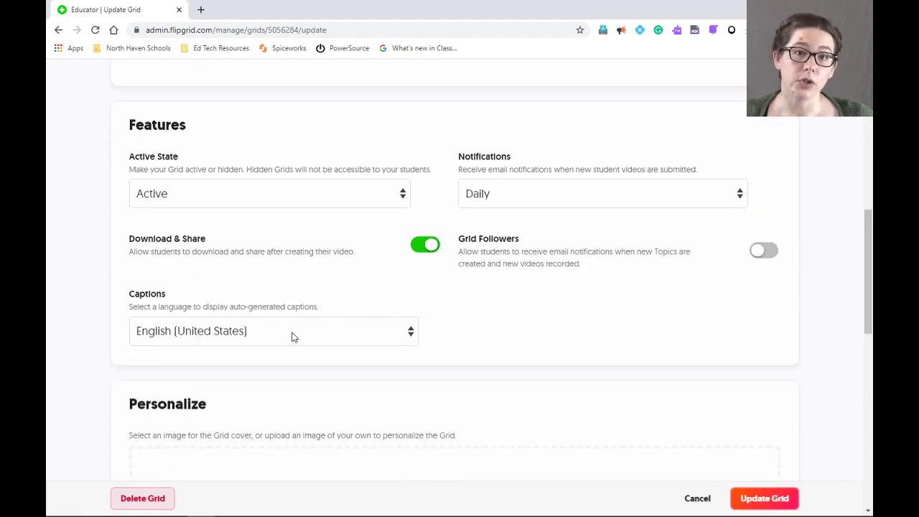
left_click(394, 203)
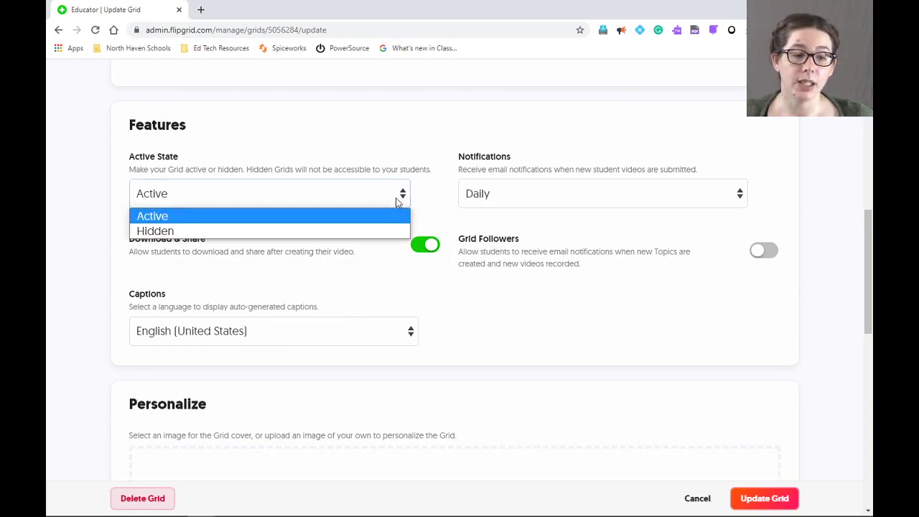
left_click(382, 231)
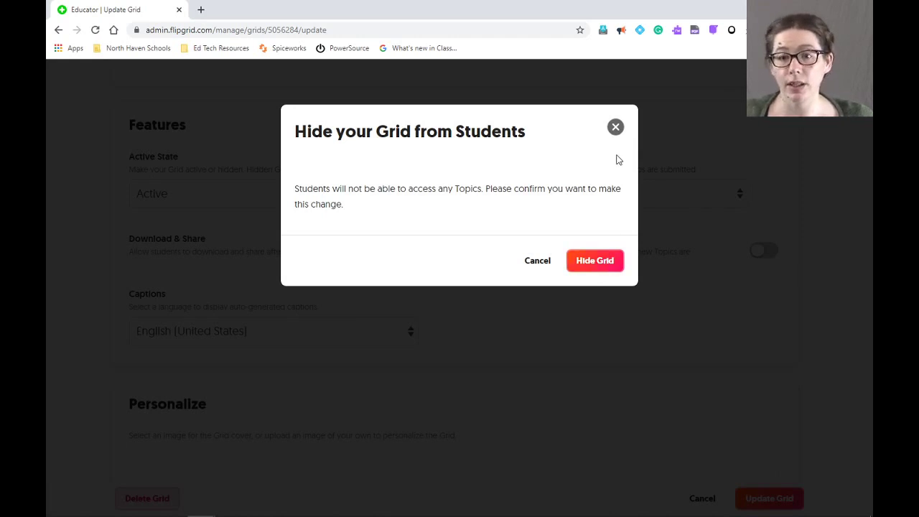
left_click(615, 128)
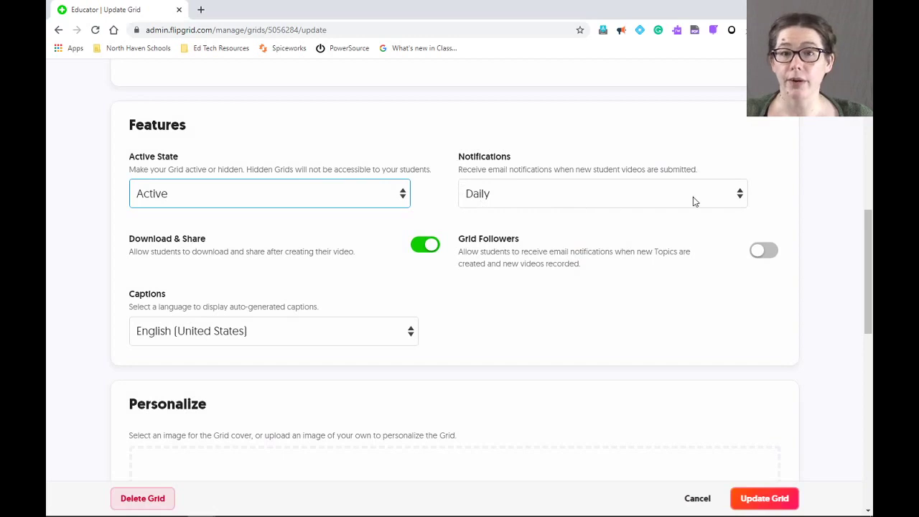
Step: Set Class 2 notifications to Never and turn off student Download & Share
left_click(726, 196)
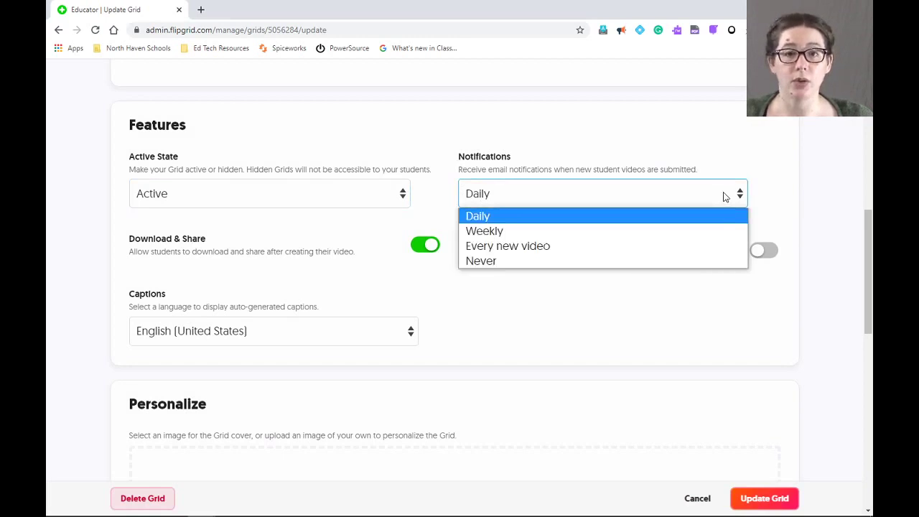
left_click(698, 267)
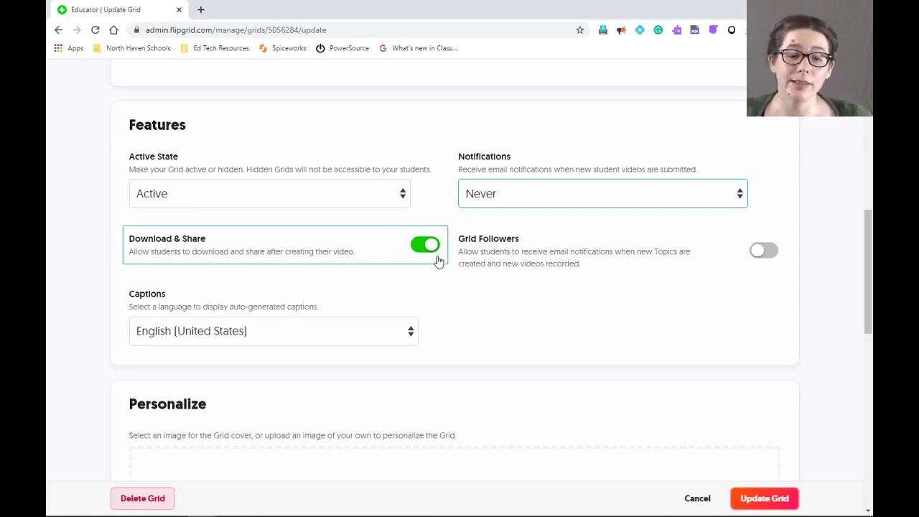
left_click(431, 248)
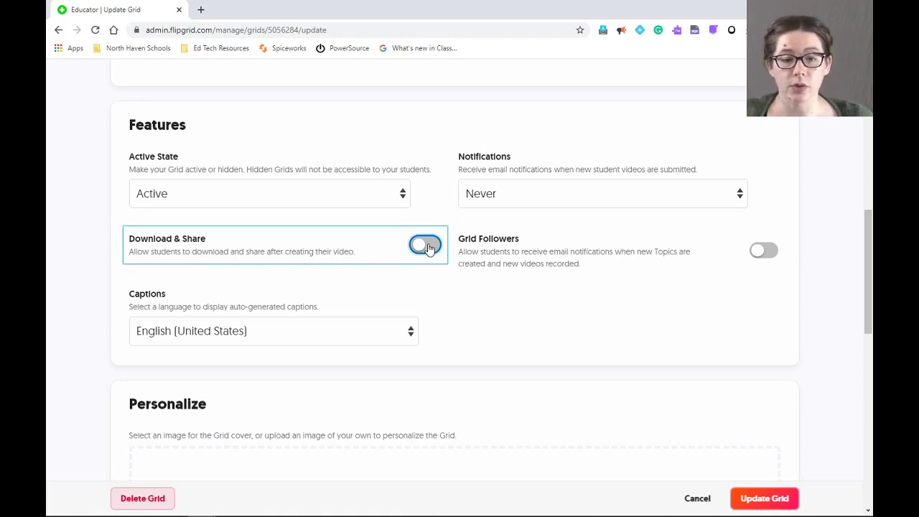
Step: Turn on Grid Followers so followers get emails about new topics and videos
left_click(760, 251)
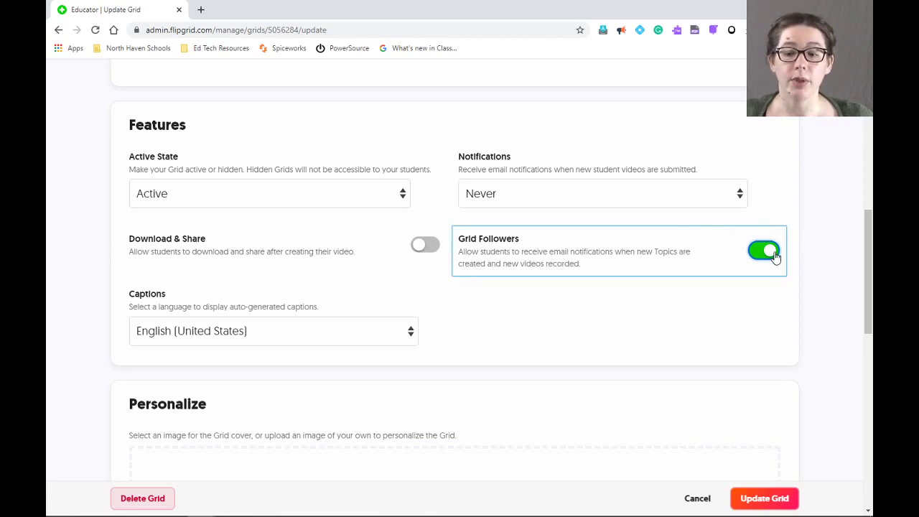
scroll(761, 337, "down", 2)
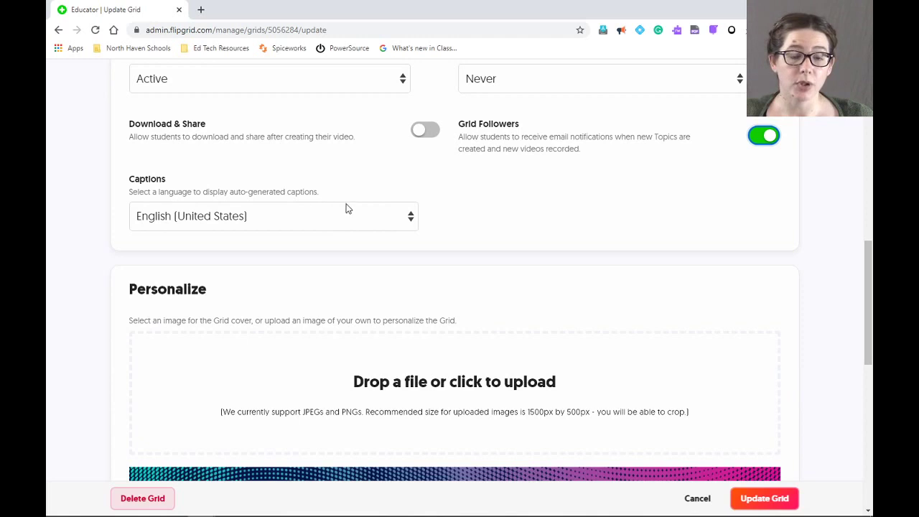
left_click(410, 223)
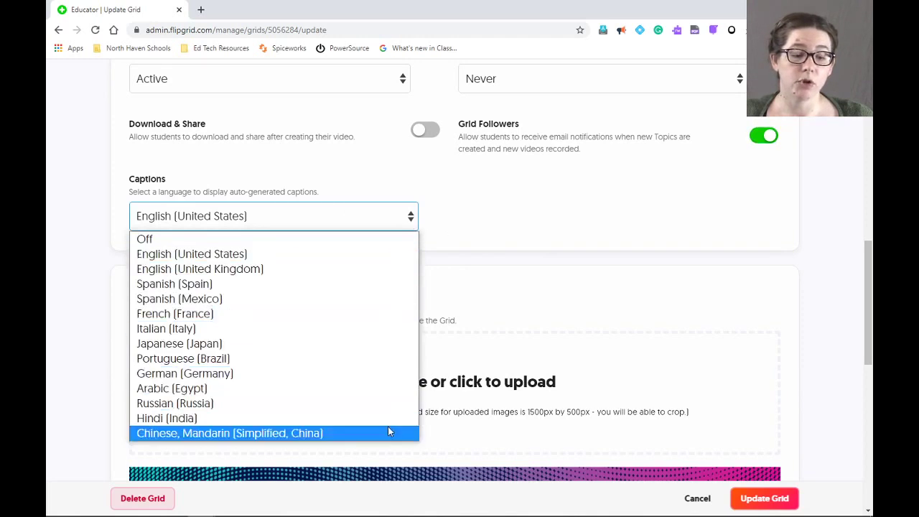
left_click(385, 254)
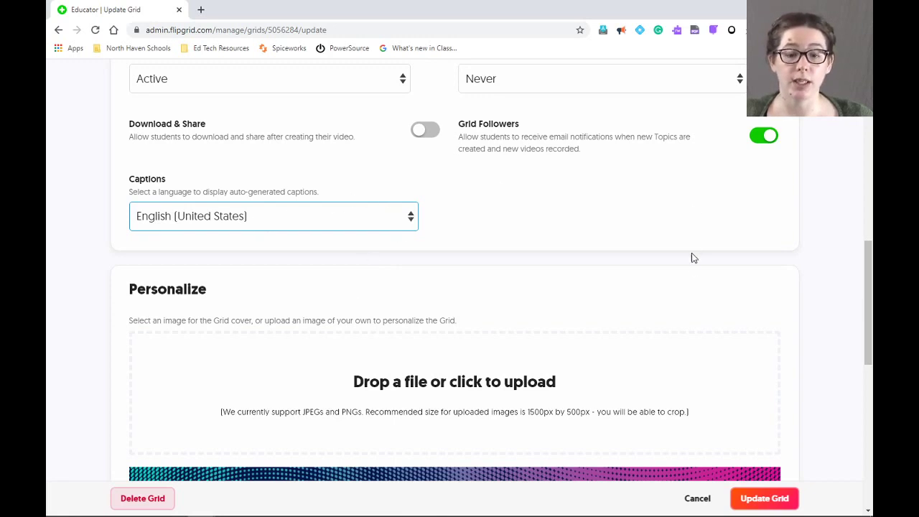
scroll(691, 275, "down", 3)
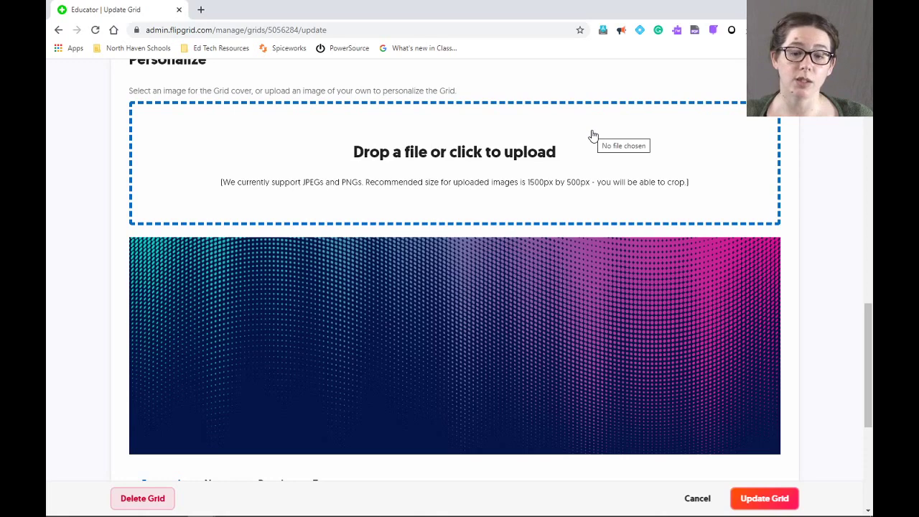
Step: Preview the flamingo, forest and galaxy covers, then pick the cartoon kids image
scroll(592, 135, "down", 3)
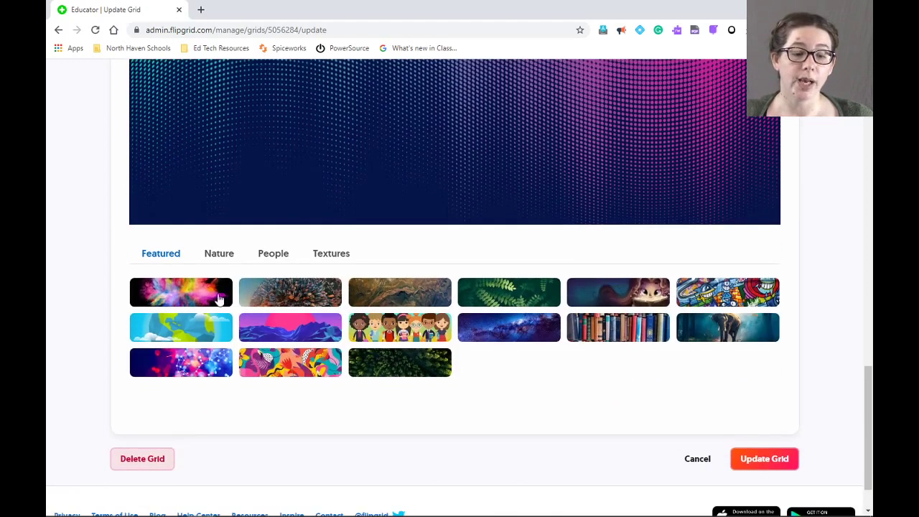
left_click(303, 363)
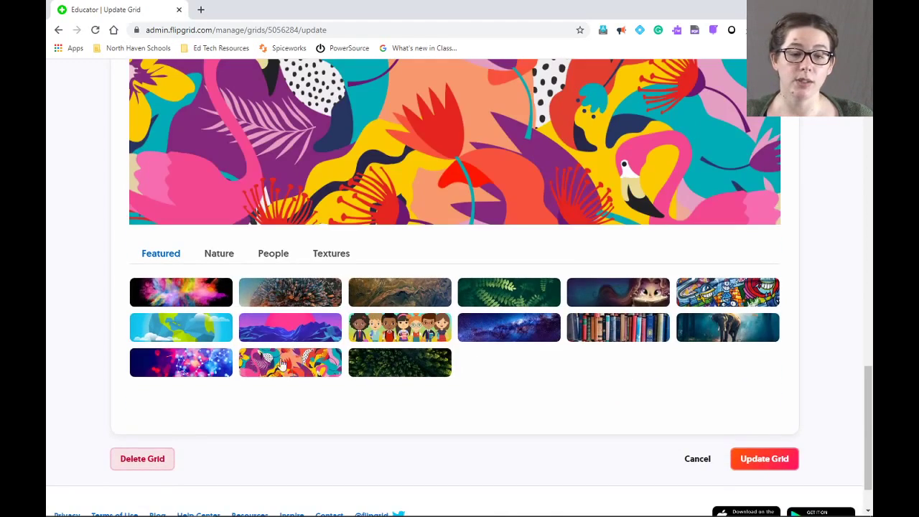
scroll(792, 289, "up", 2)
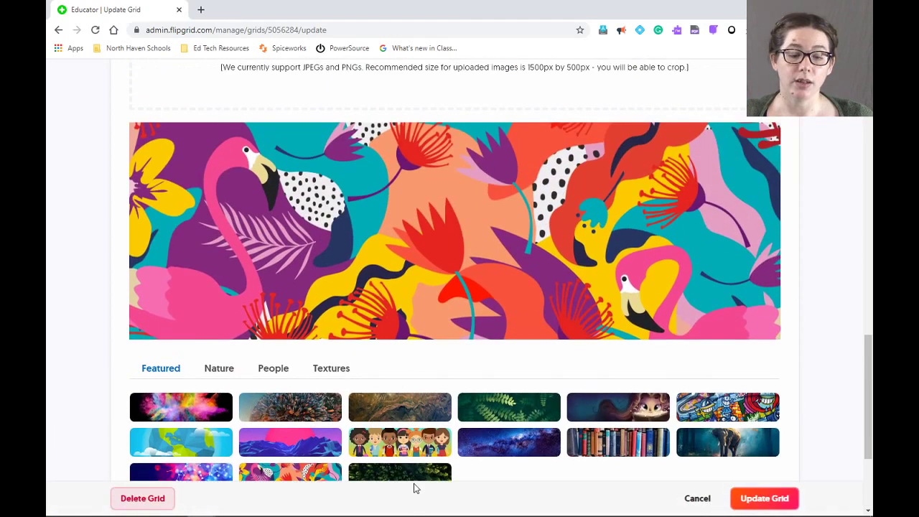
left_click(416, 486)
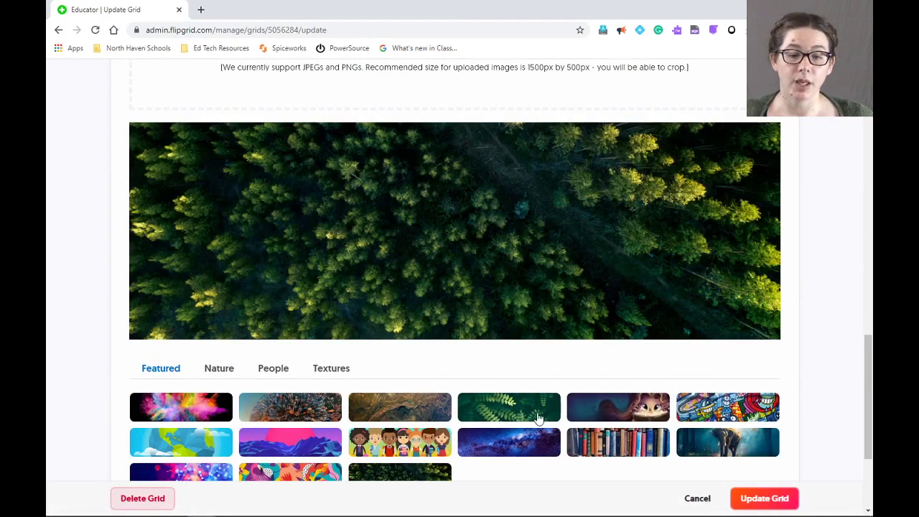
left_click(506, 448)
left_click(391, 451)
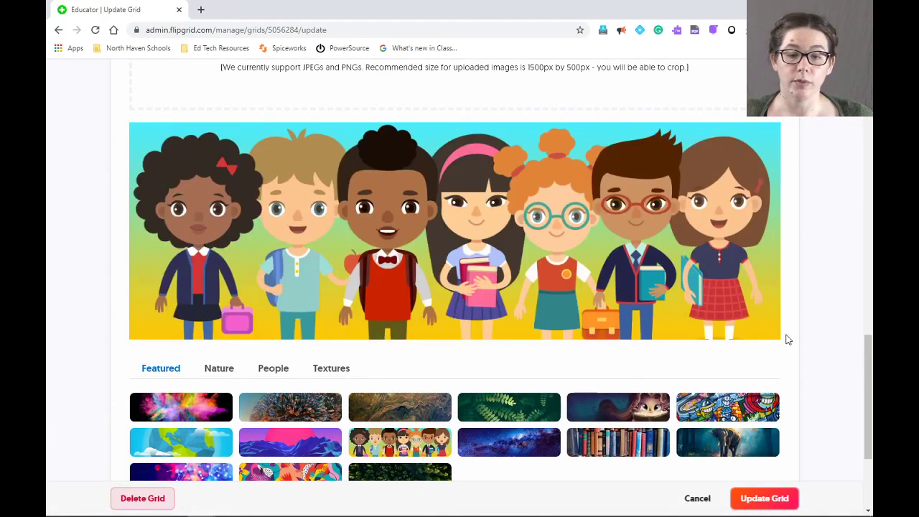
scroll(787, 336, "down", 3)
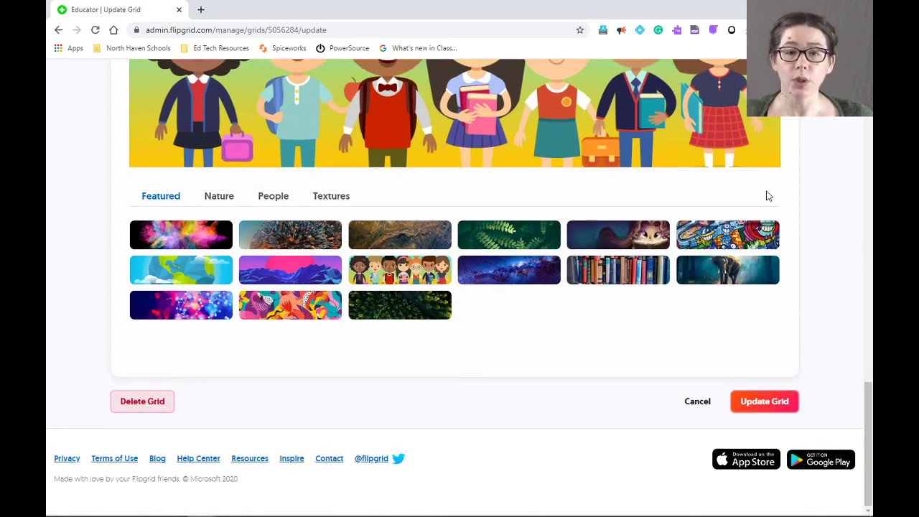
Step: Save the Class 2 settings with Update Grid, then open and close the Actions list
left_click(765, 402)
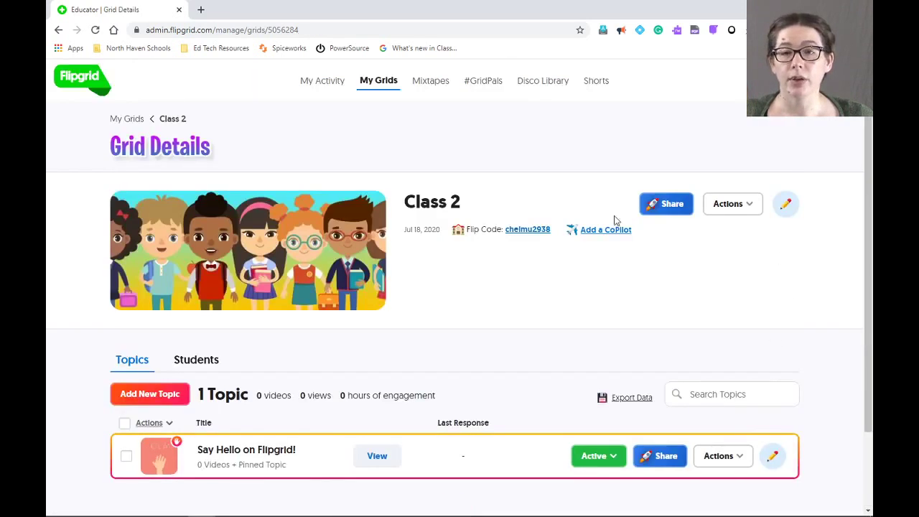
left_click(752, 206)
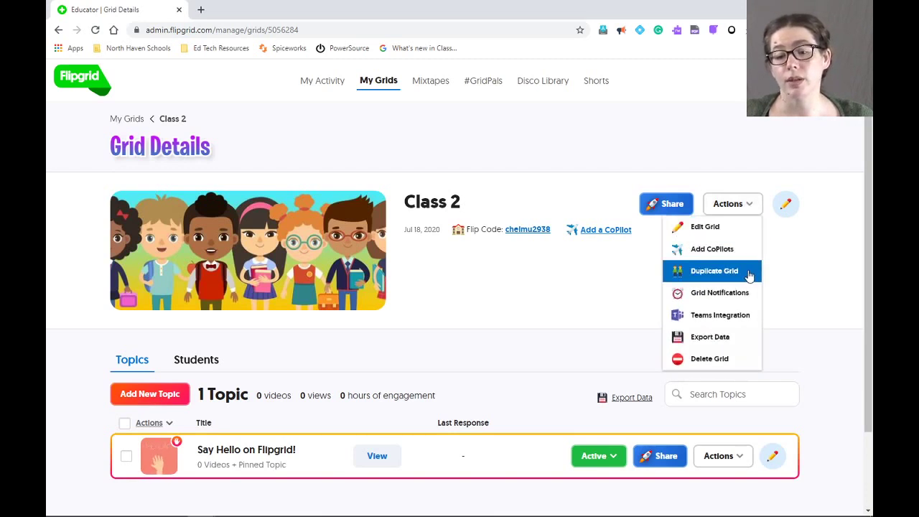
left_click(822, 273)
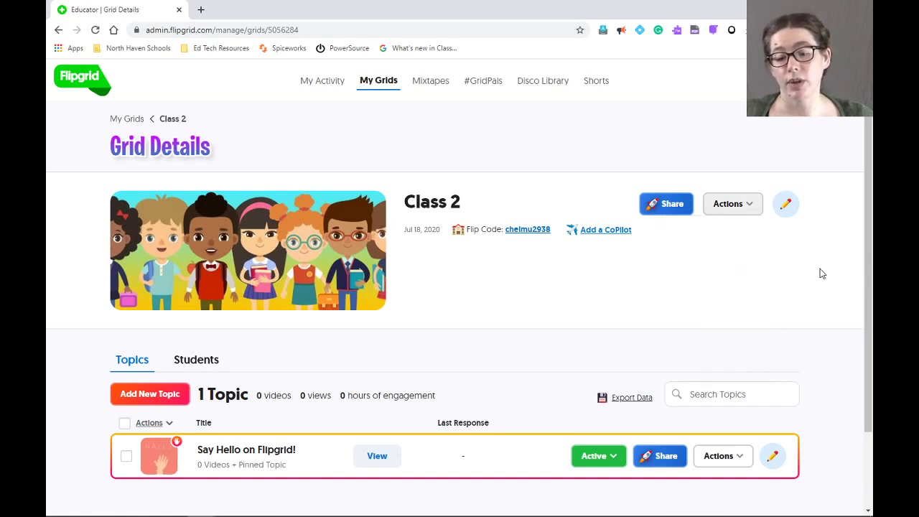